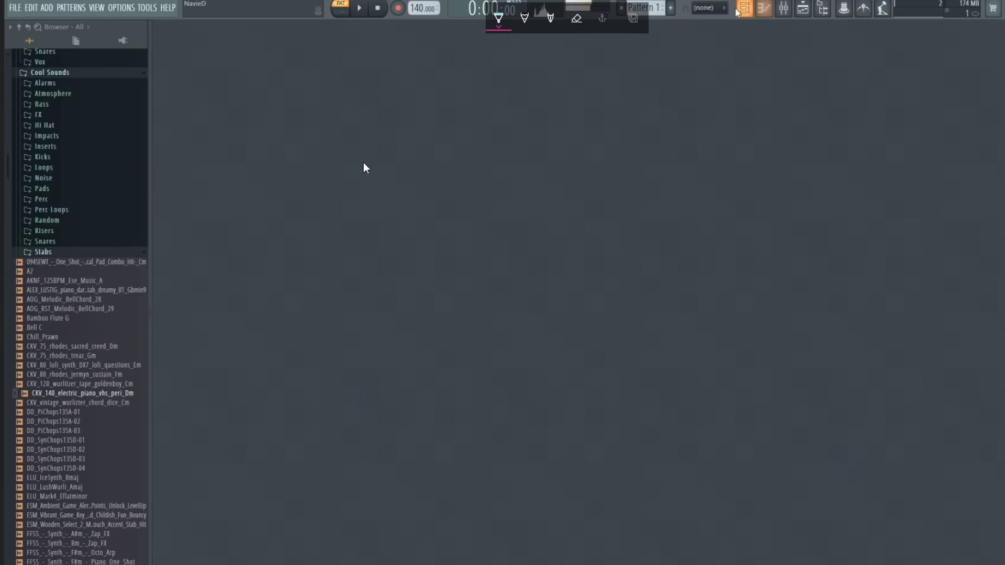
Bring up the Komplete Kontrol library with Monark loaded, ready to choose a lead sound
drag(358, 142, 359, 270)
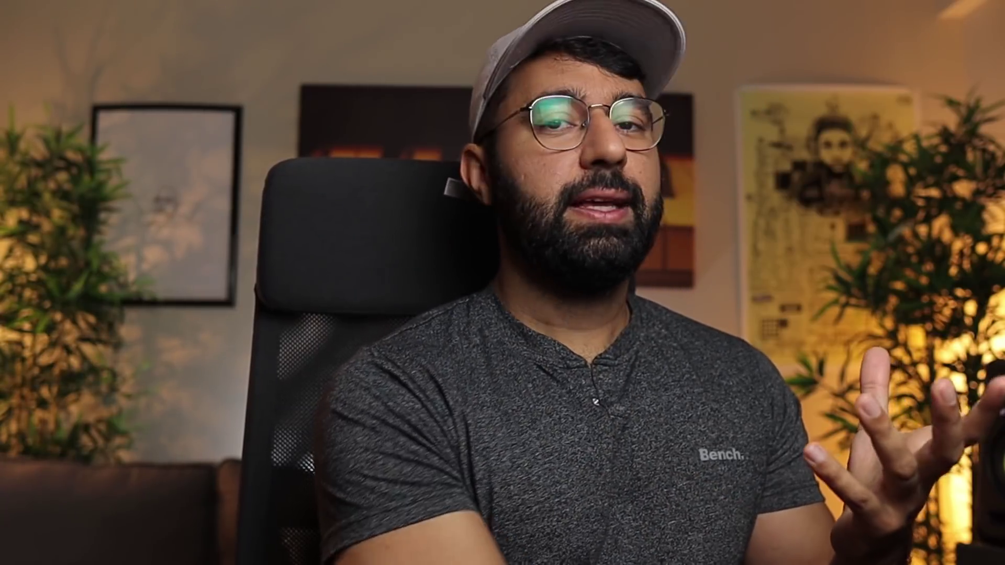
Load the 700 Square Bass preset in Komplete Kontrol, then audition and load another synth preset
click(320, 408)
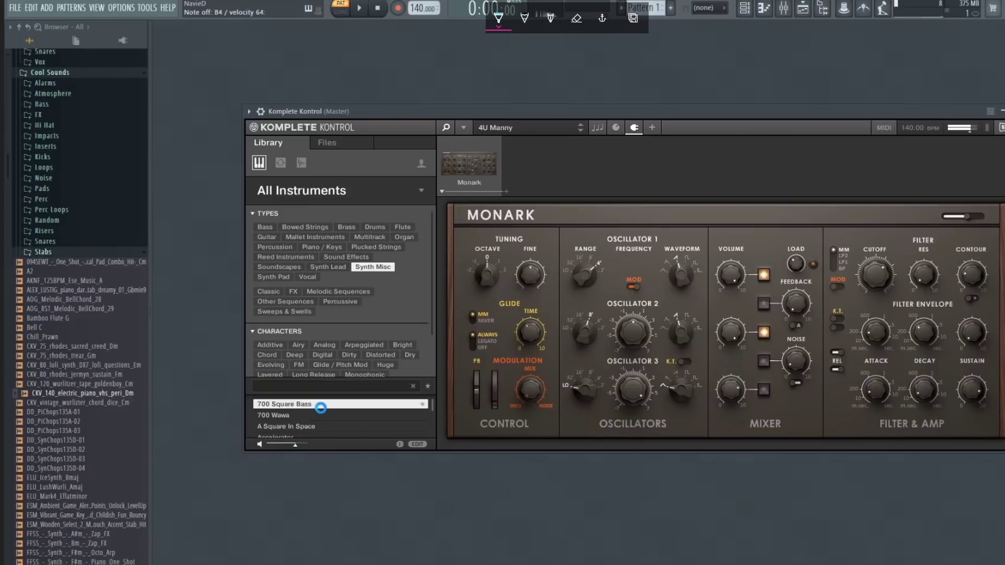
scroll(325, 427, down, 1)
click(324, 426)
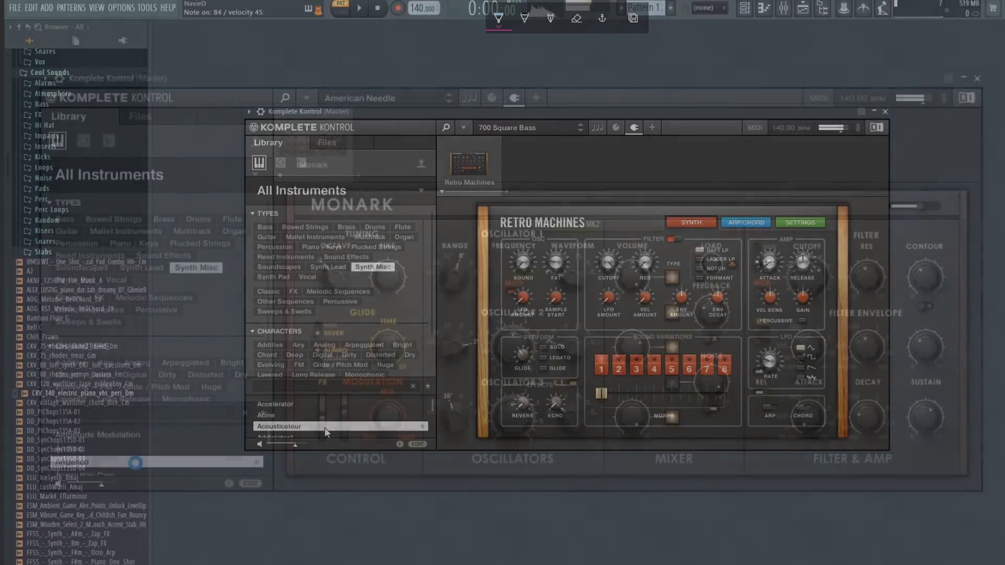
click(331, 430)
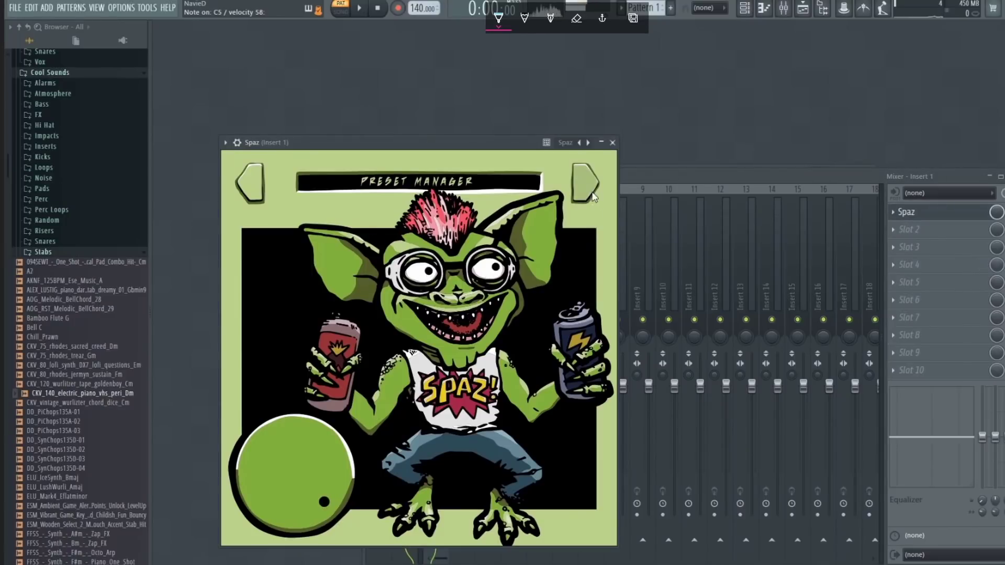
Step through Spaz presets to MONSTER and lower the overall amount to 32%
click(577, 184)
click(575, 186)
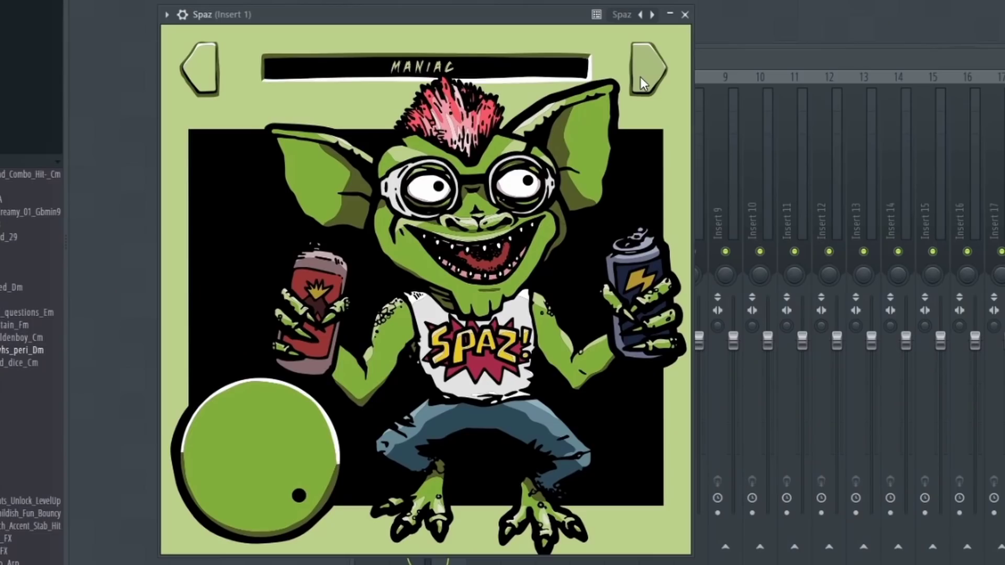
click(641, 77)
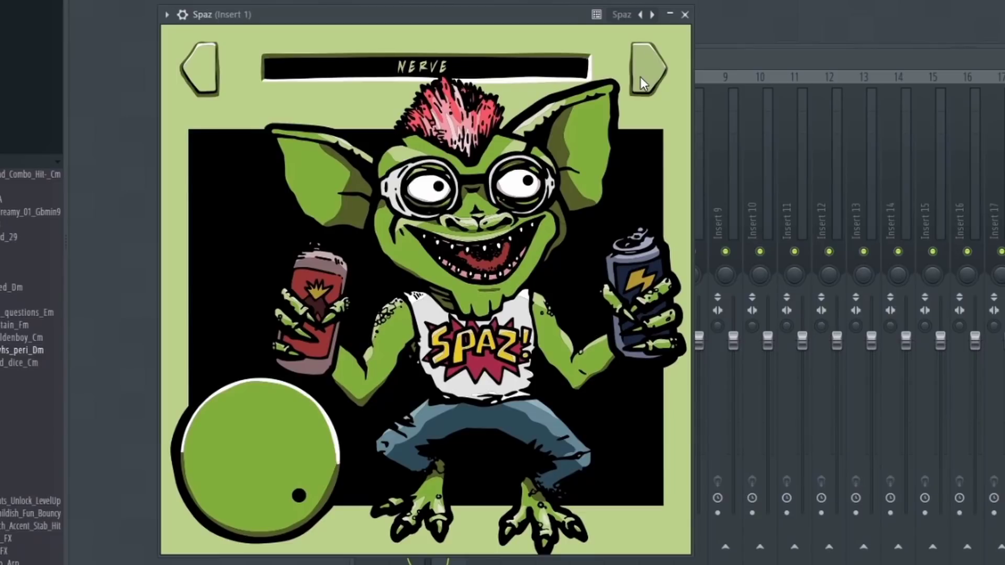
drag(256, 461, 257, 513)
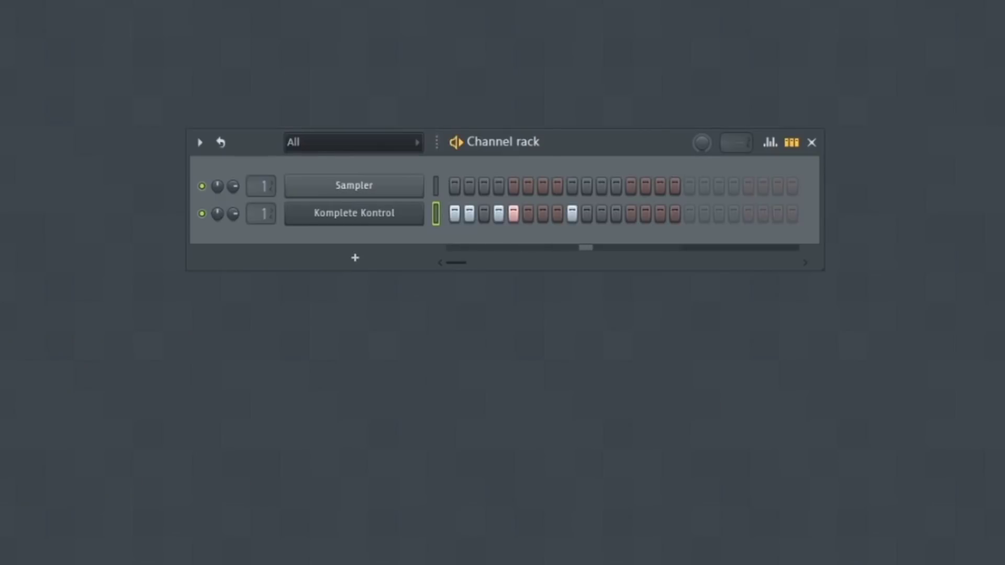
Open the Komplete Kontrol melody in the piano roll and nudge the selected notes slightly earlier
click(453, 265)
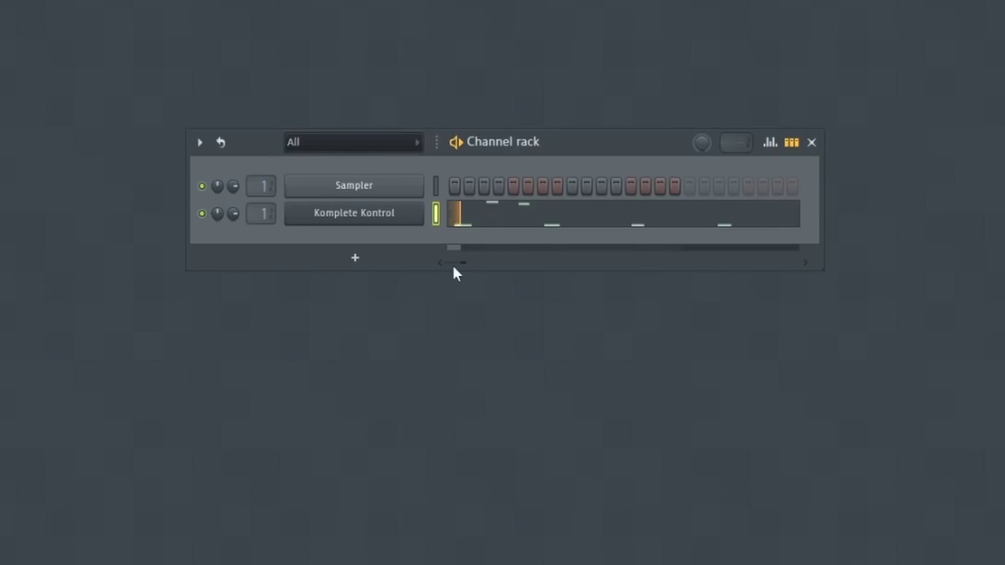
click(482, 219)
drag(230, 335, 228, 335)
click(271, 294)
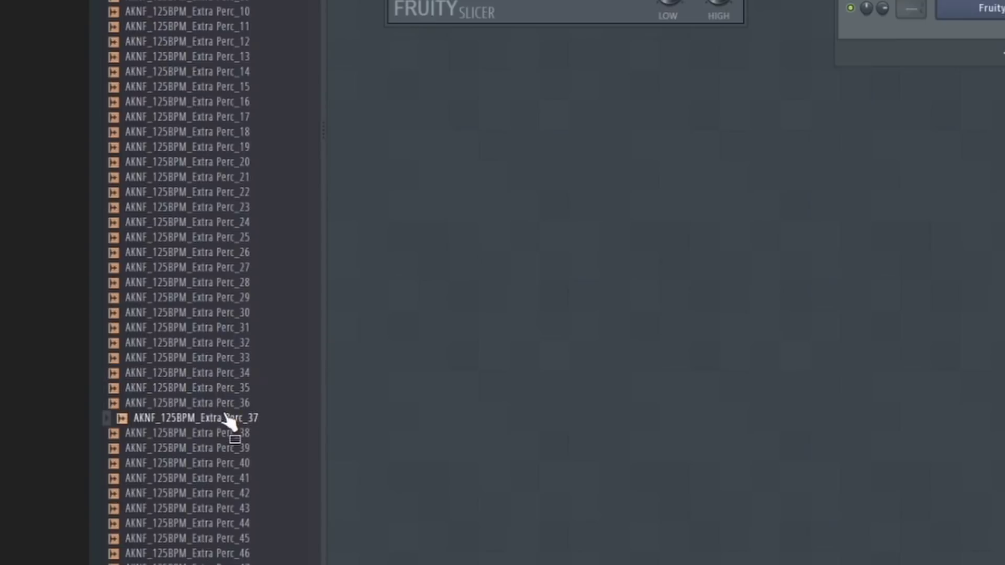
Advance the Spaz preset one step forward, from MANIAC to MONSTER
scroll(229, 408, down, 2)
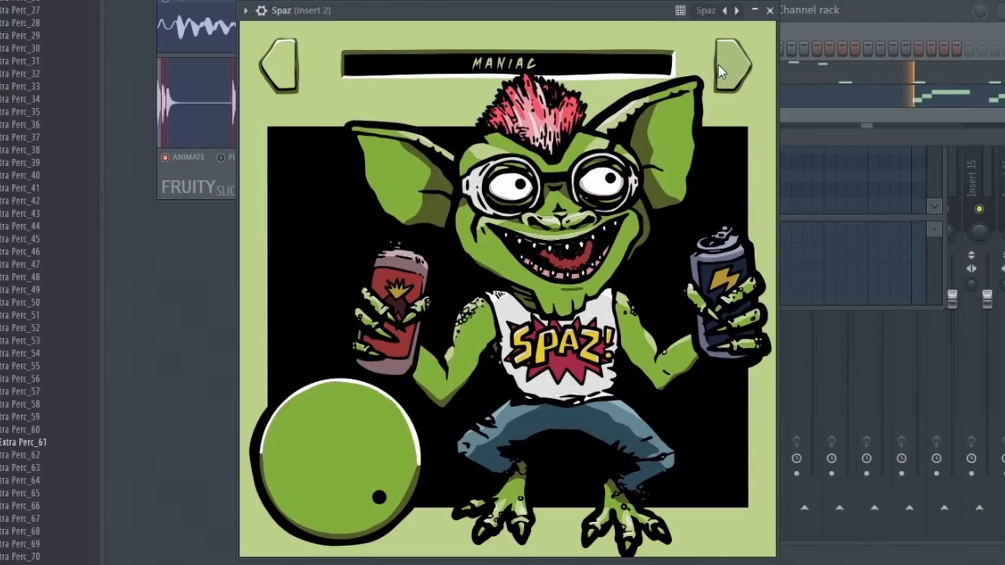
click(718, 66)
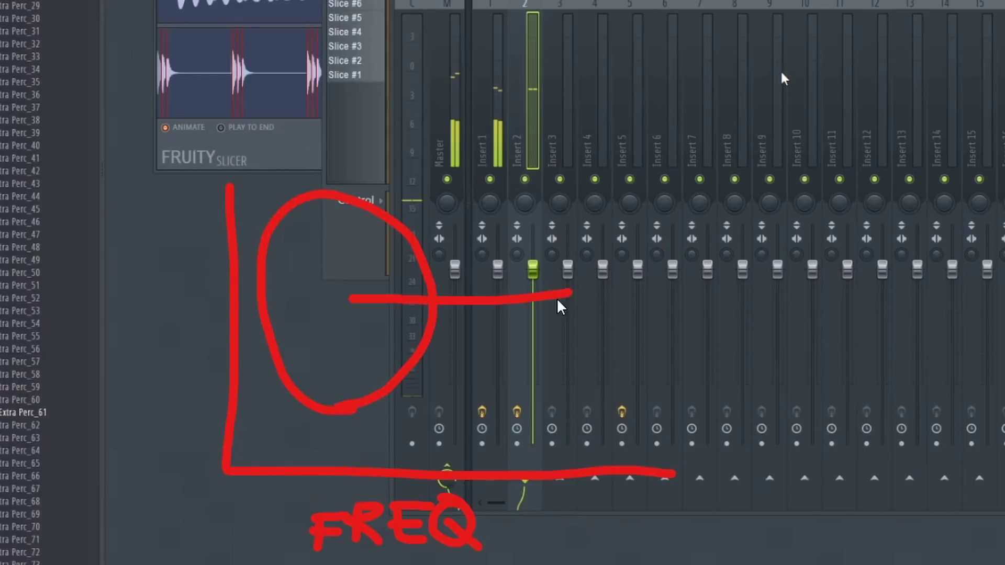
Raise the AKNF_125BPM_Extra Perc_61 piano roll above the mixer window
mouse_move(545, 361)
mouse_down()
mouse_move(628, 180)
mouse_move(656, 372)
mouse_up()
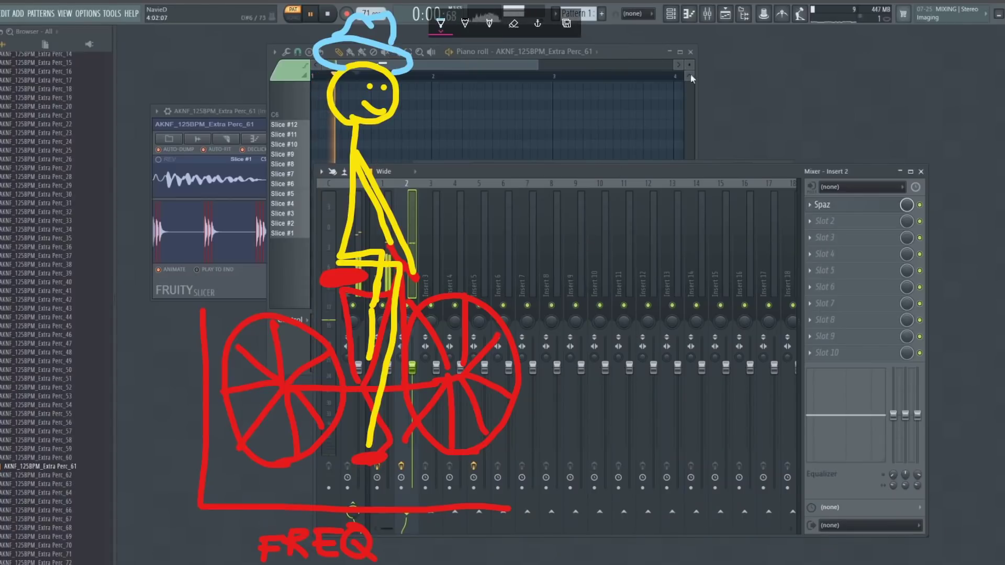
click(662, 63)
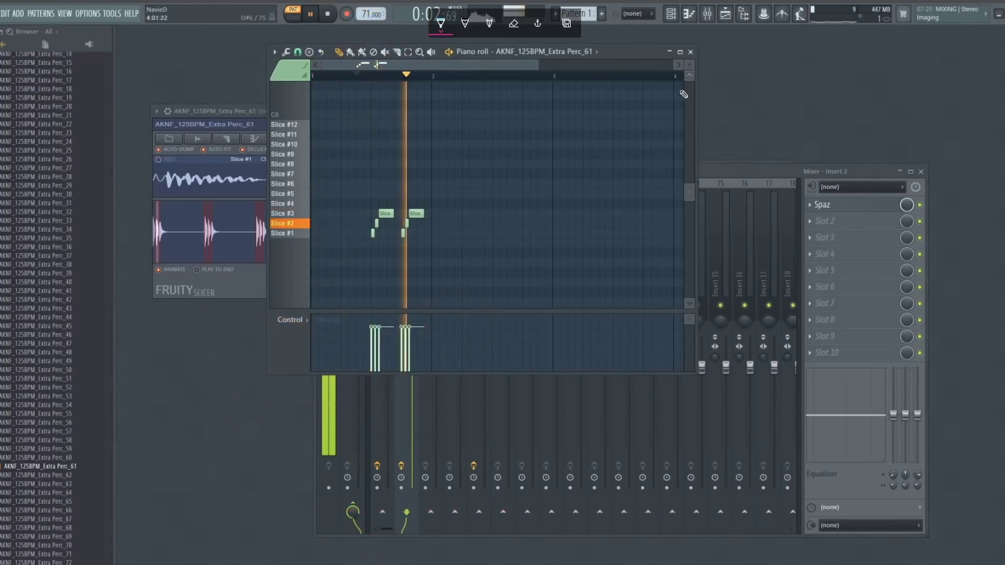
Add a Slice #2 note to the percussion pattern and move the small low note slightly earlier
click(427, 223)
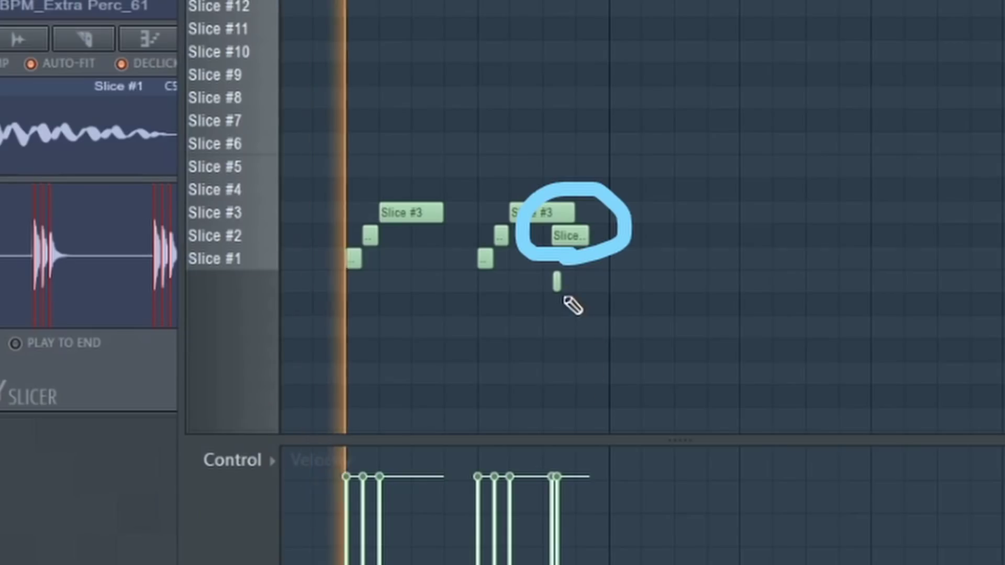
drag(606, 282, 587, 289)
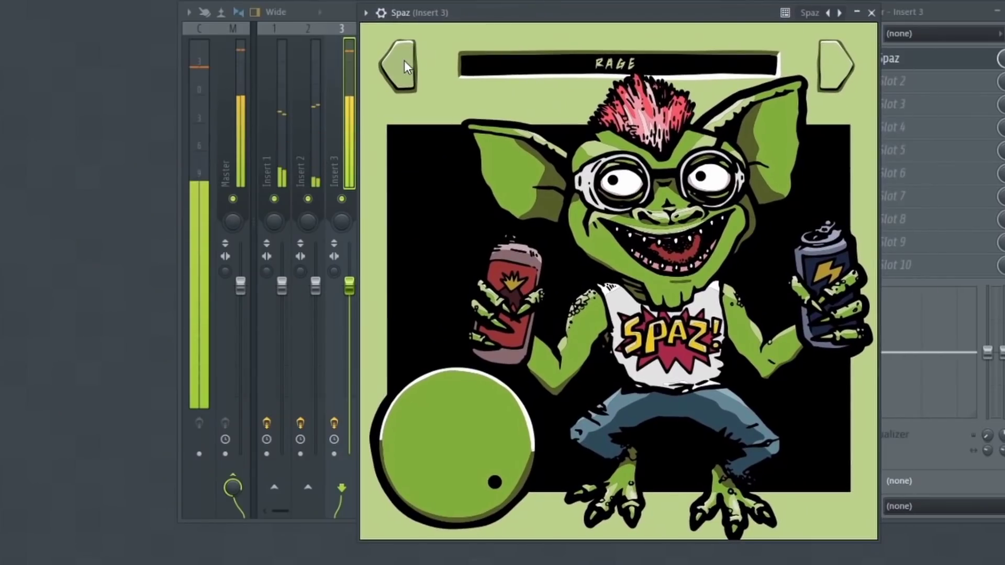
Return Insert 3's Spaz to the RAGE preset and open the master FX slot 5 options
click(404, 64)
click(831, 63)
click(417, 254)
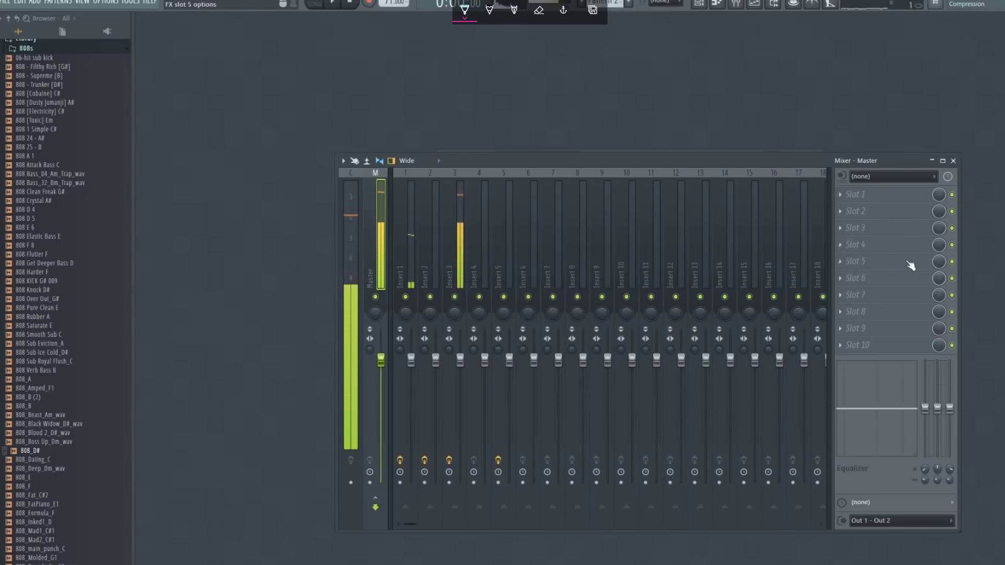
click(910, 266)
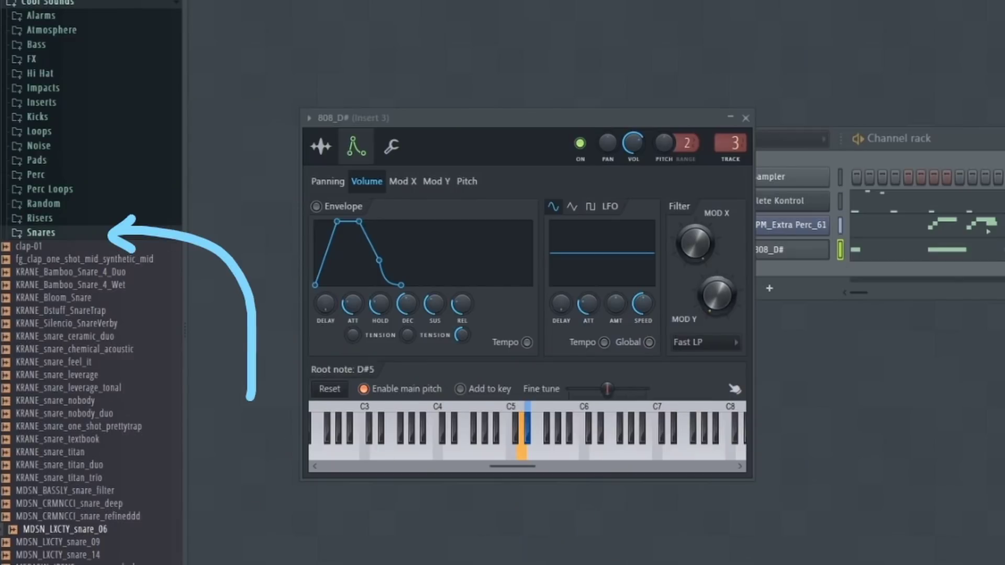
Drag MDSN_LXCTY_snare_06 from the Snares folder into the channel rack as a new channel
drag(57, 439, 167, 454)
drag(808, 262, 804, 270)
right_click(839, 266)
Place a second C5 note in the MDSN_LXCTY_snare_06 pattern
click(854, 271)
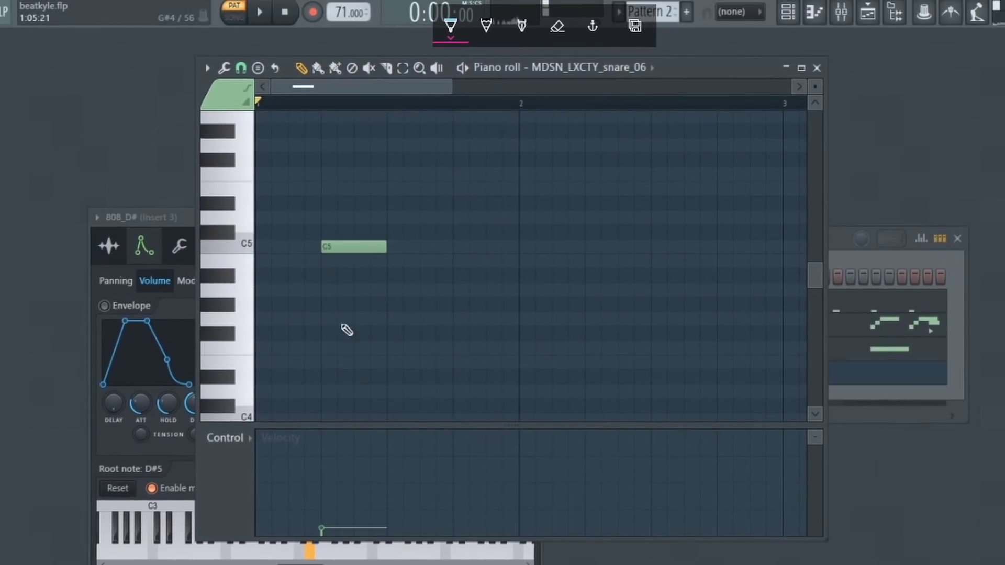
click(471, 247)
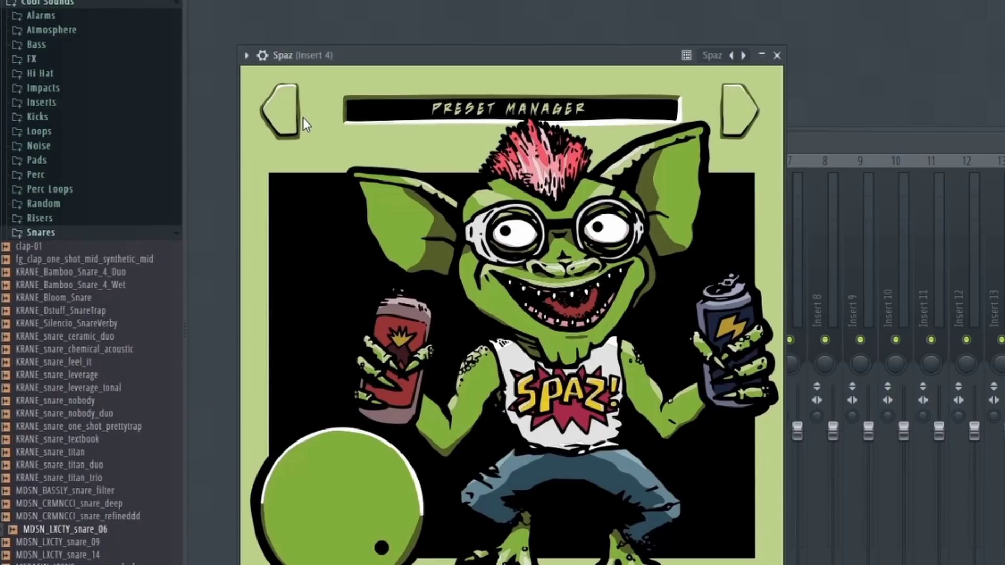
Cycle Insert 4's Spaz through FREAK and FRENZY, settling on the LOVE preset
click(740, 111)
click(740, 110)
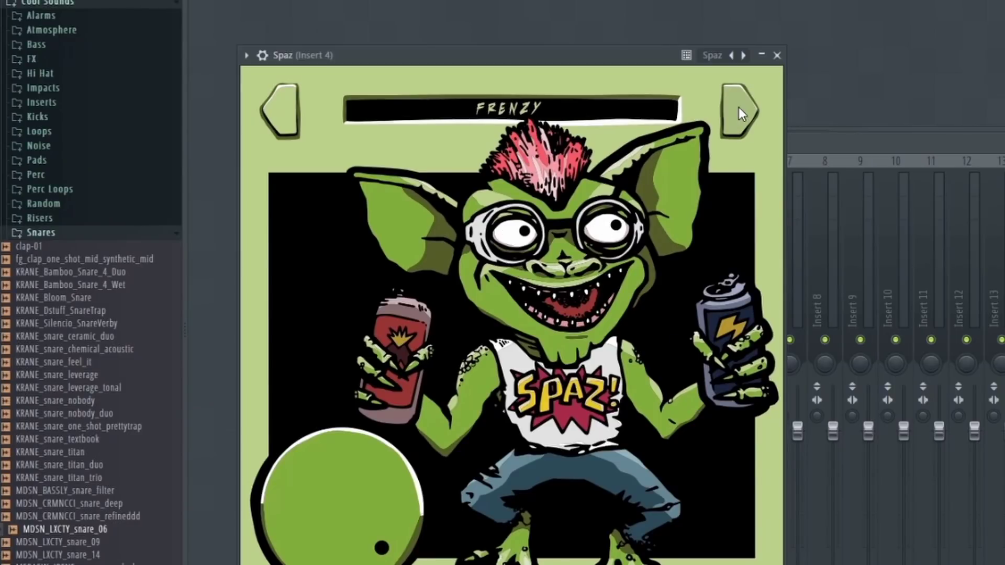
click(286, 124)
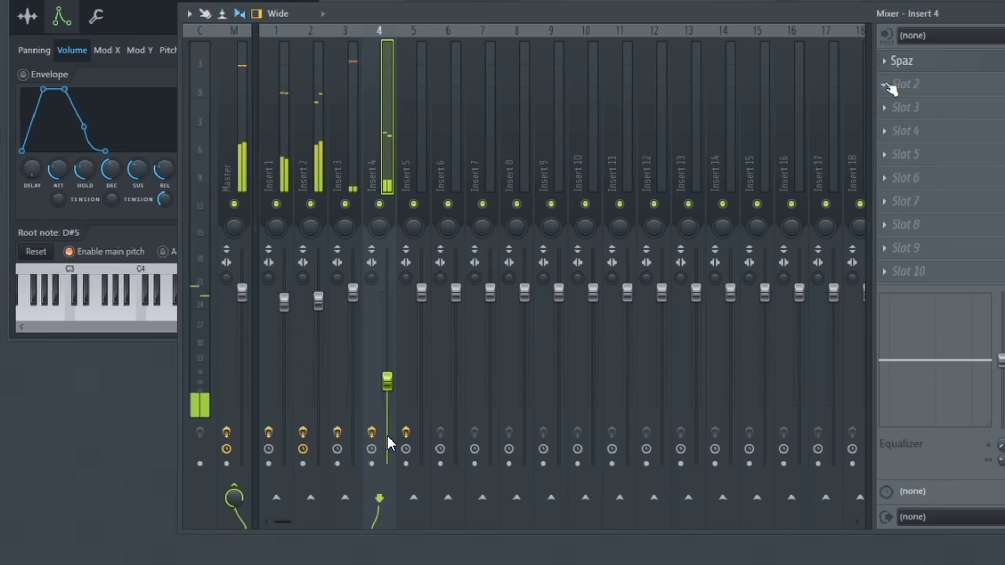
Adjust the Channel rack so the Navie D Premium Snare 9 and Kick 1 channels show
mouse_move(387, 435)
mouse_down()
mouse_move(452, 333)
mouse_move(420, 425)
mouse_move(378, 445)
mouse_up()
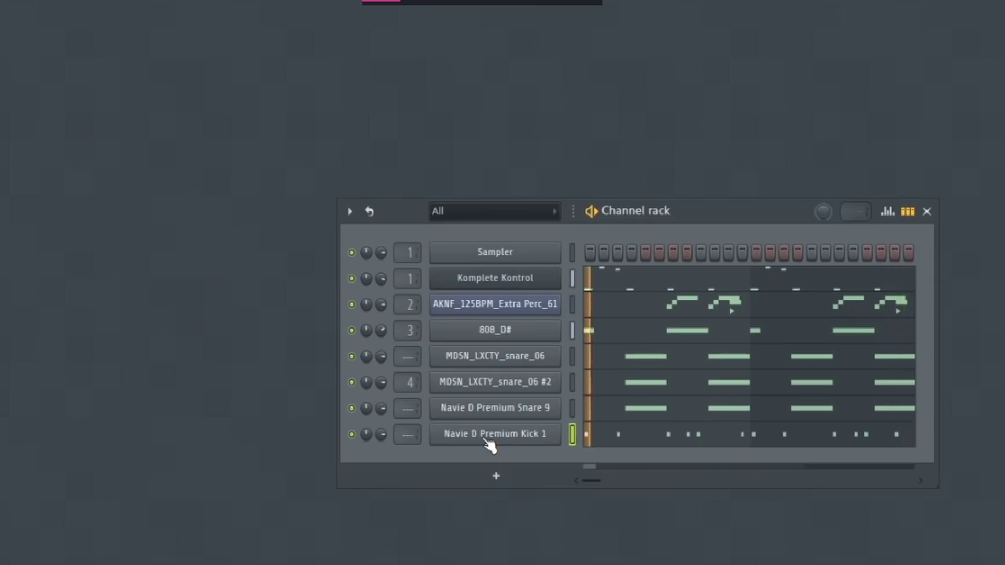
Open the kick channel's note pattern in the Piano roll and scroll through it
click(585, 434)
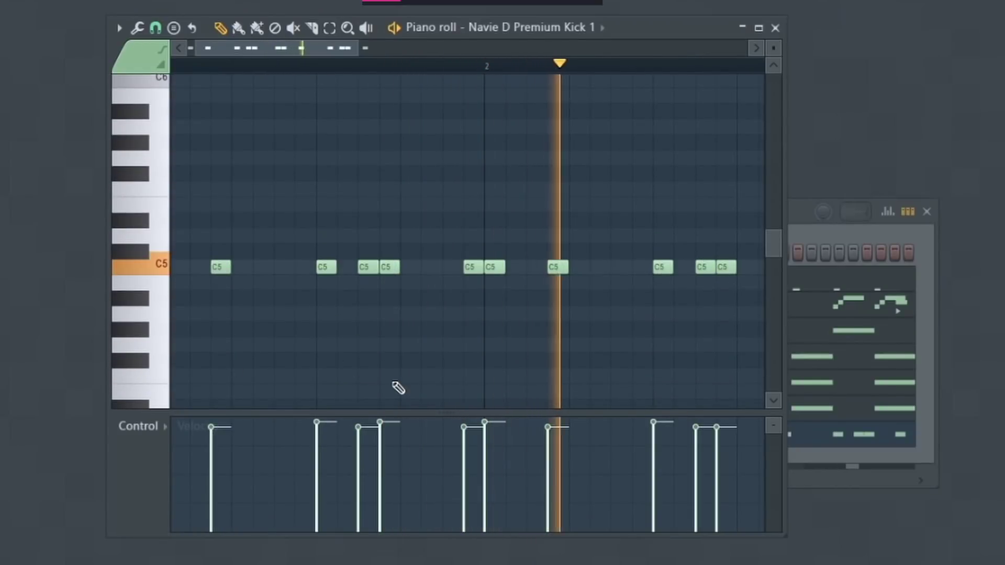
scroll(438, 392, down, 2)
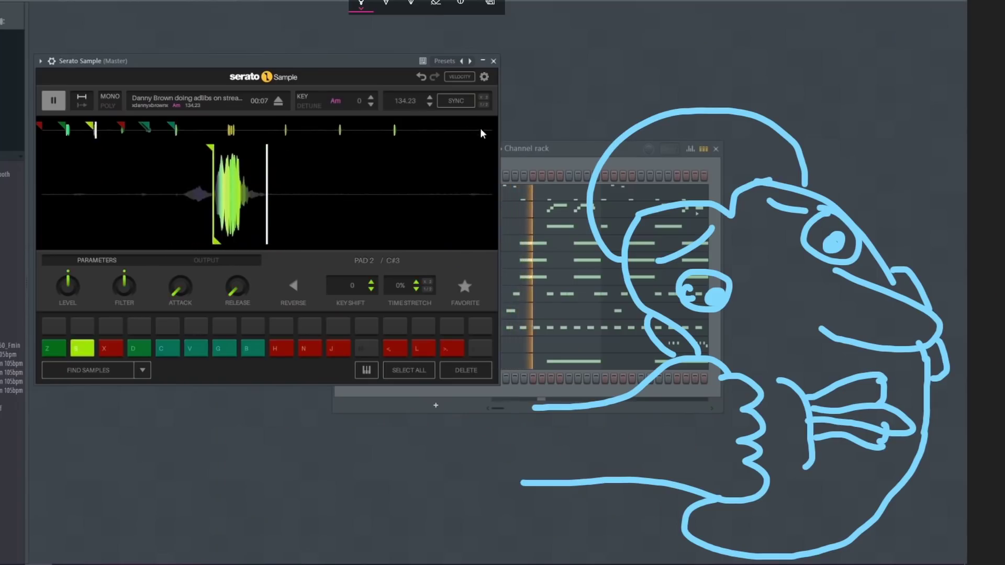
Bring the Channel rack forward, then close the open hi-hat's Piano roll holding eight C5 notes
click(584, 150)
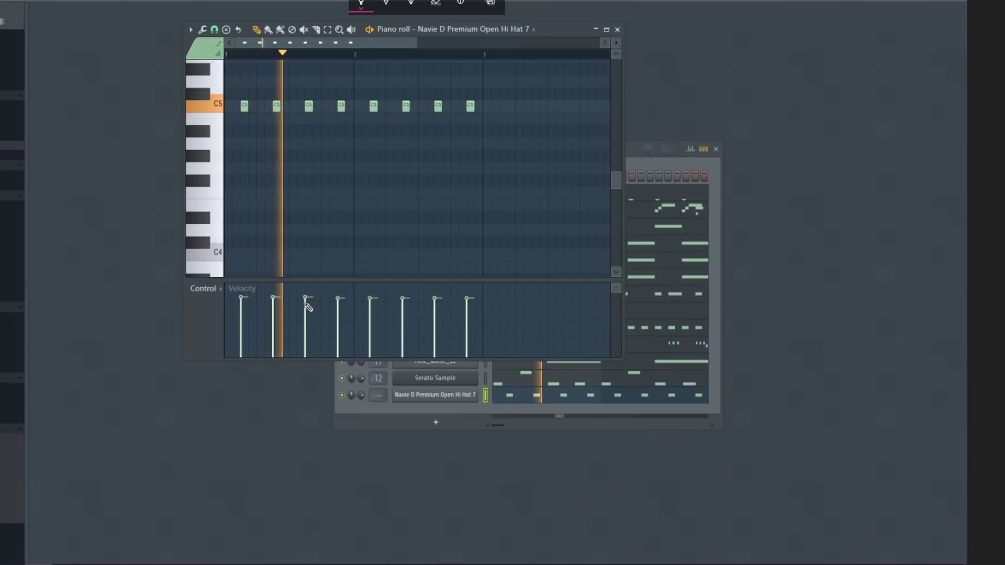
key(F7)
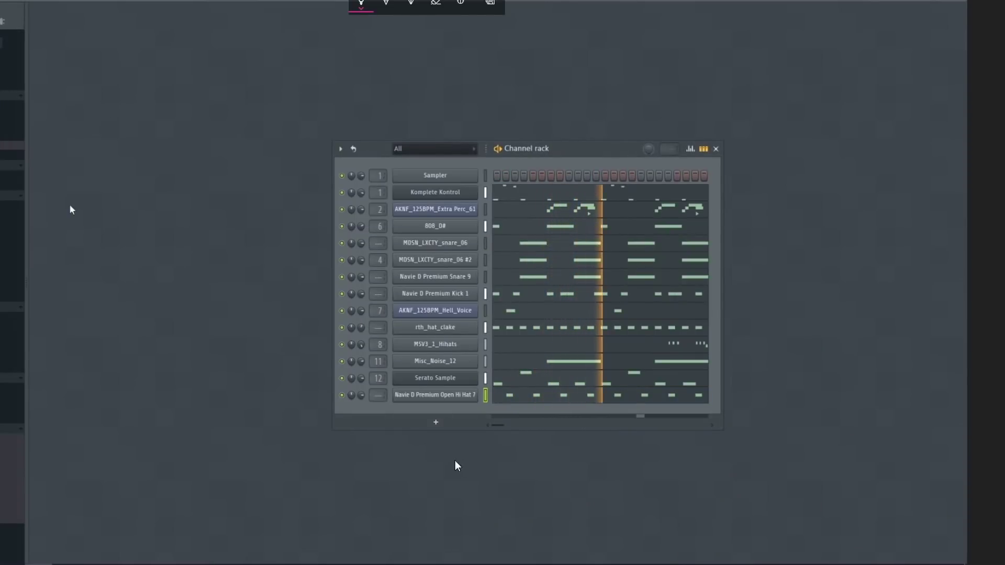
Paint a pattern across the Playlist tracks in the bar 5–20 range
mouse_move(282, 413)
mouse_down()
mouse_move(378, 397)
mouse_move(362, 388)
mouse_up()
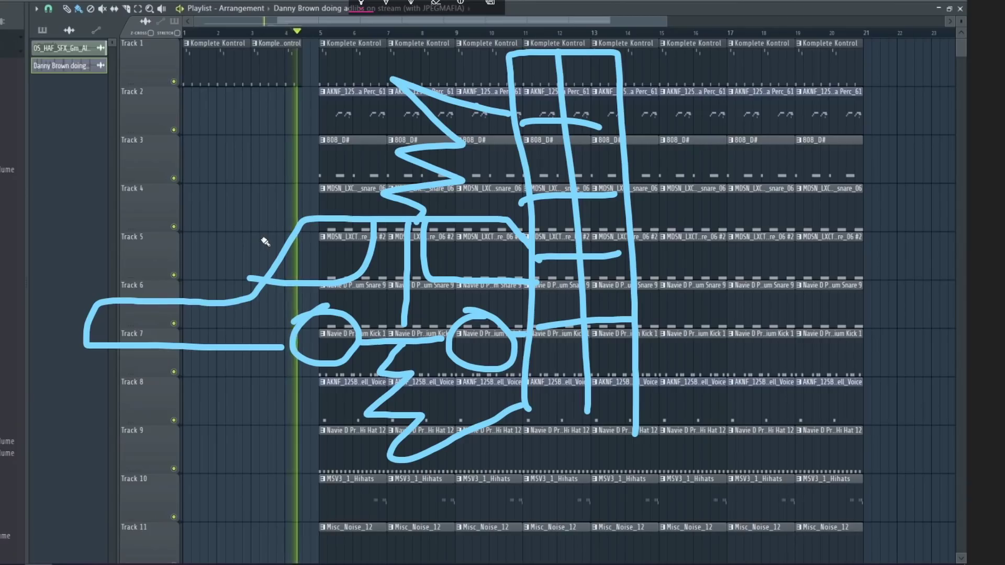
Double-click the vocal adlib clip on Track 15 to show its sample settings
scroll(246, 241, down, 8)
scroll(246, 242, up, 5)
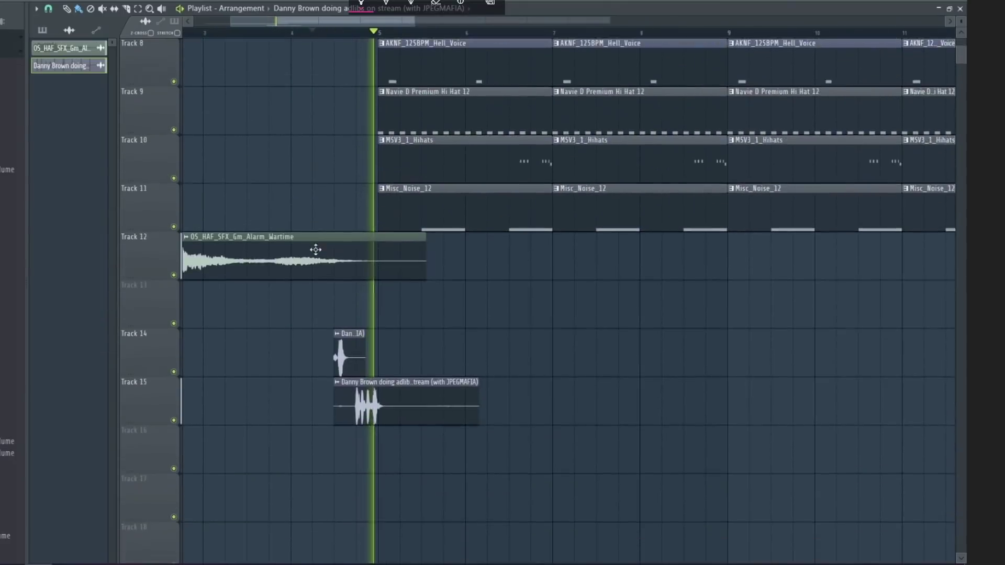
double_click(293, 198)
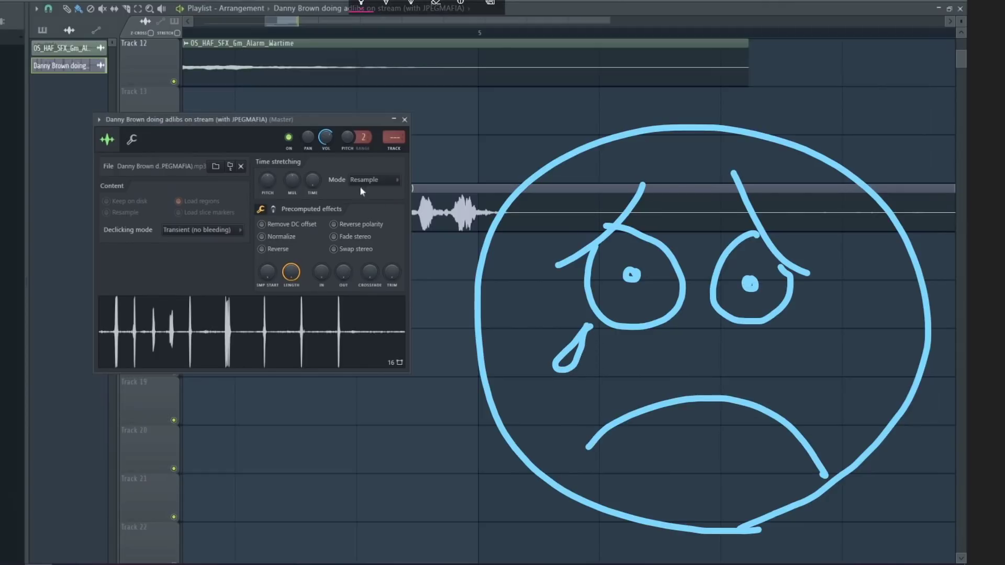
Close the vocal adlib sample's settings window
click(332, 162)
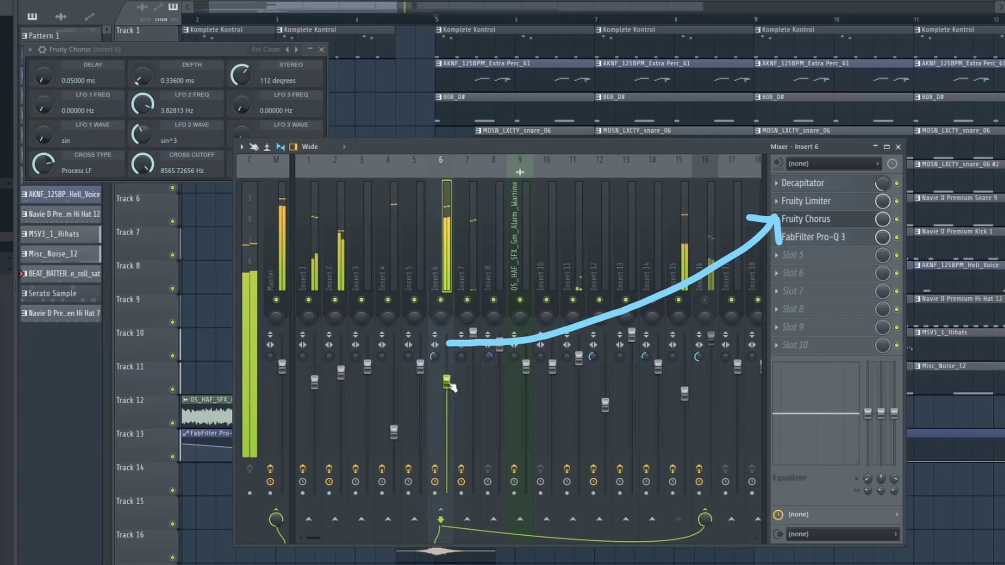
Hide the Mixer and scroll around the Playlist arrangement running through bar 21
key(F9)
scroll(812, 287, down, 2)
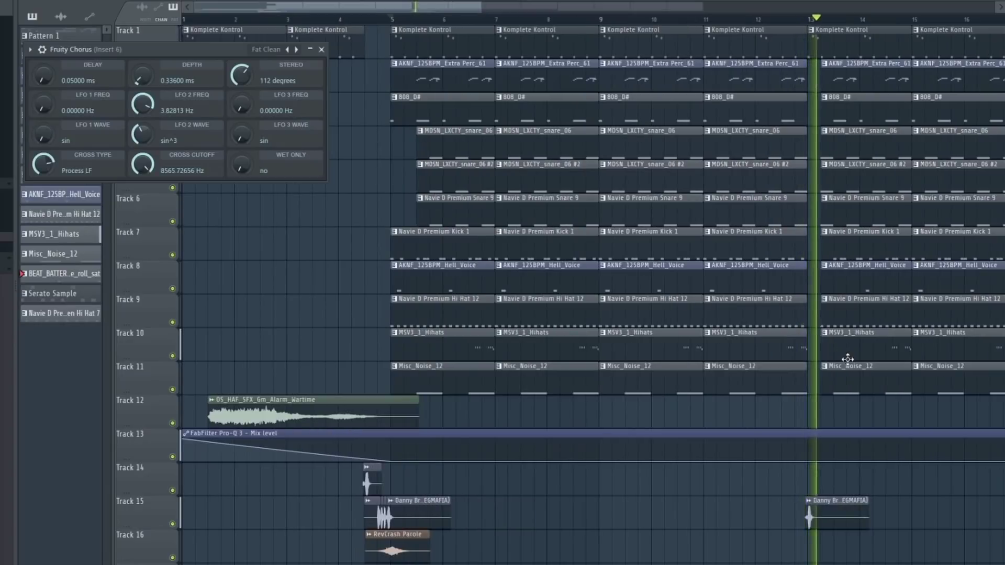
scroll(832, 366, up, 4)
scroll(785, 425, down, 2)
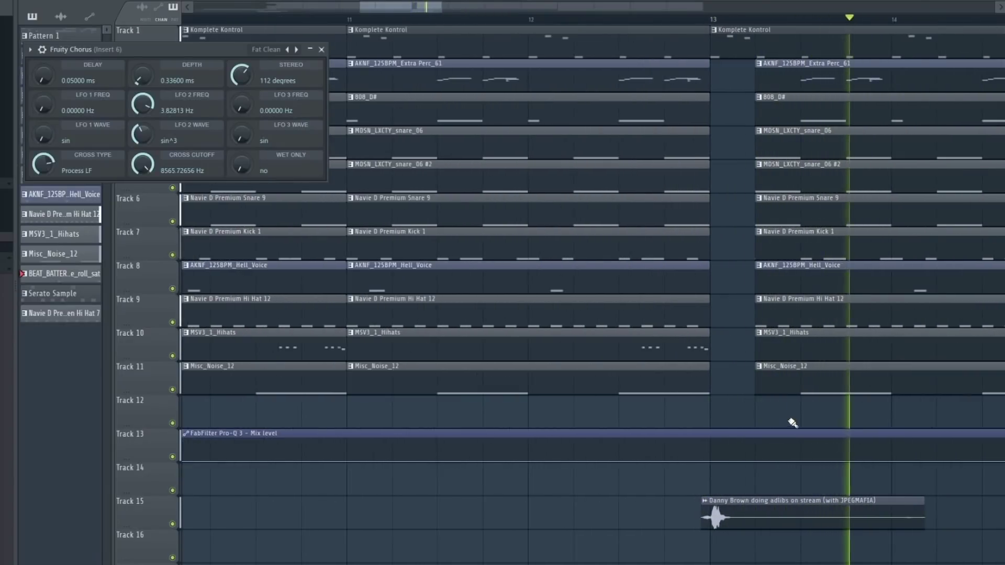
scroll(782, 420, down, 4)
scroll(771, 417, down, 2)
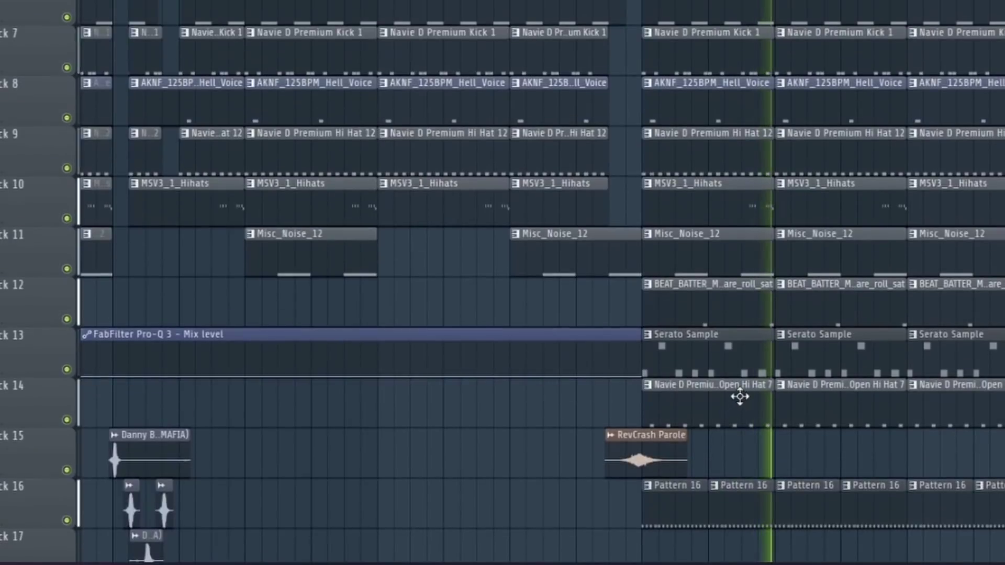
scroll(740, 399, down, 2)
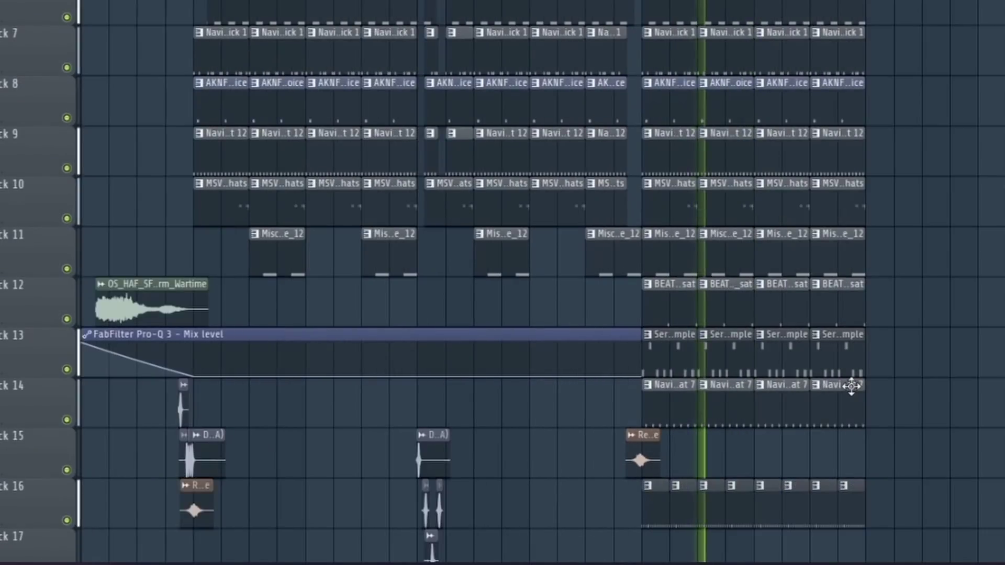
scroll(857, 385, up, 3)
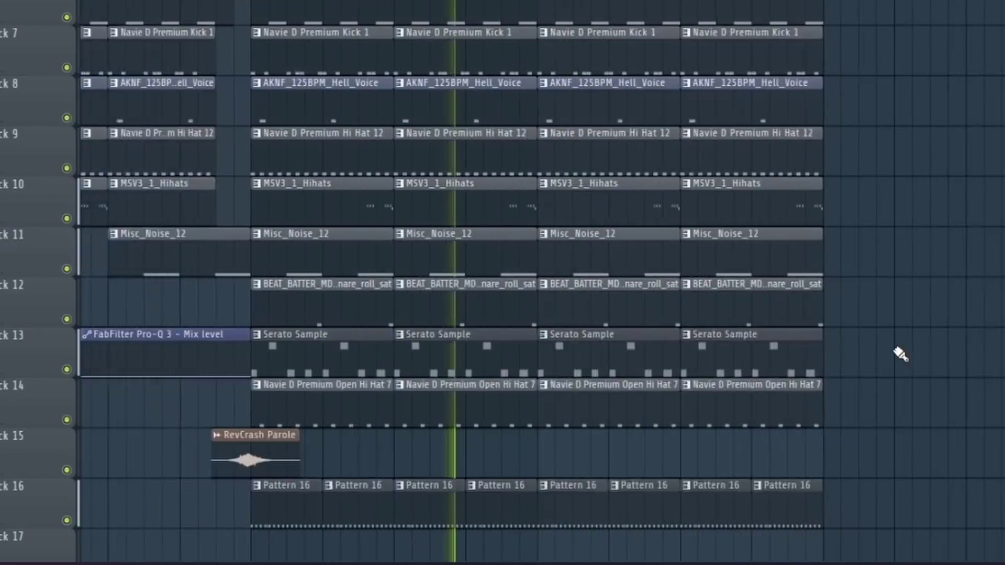